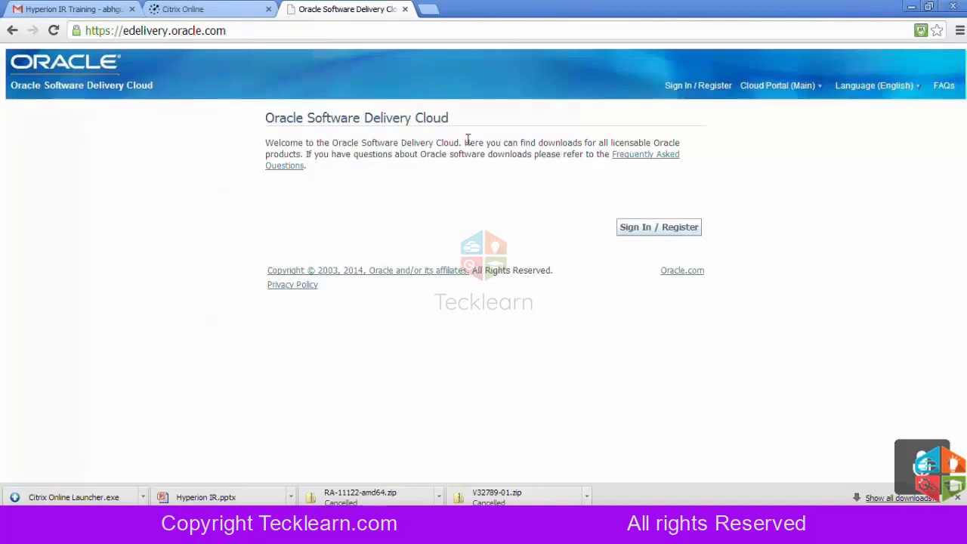
- Sign in to the Oracle Software Delivery Cloud with the saved account and accept the trial license terms and export restrictions
{"action": "left_click", "coordinate": [641, 234]}
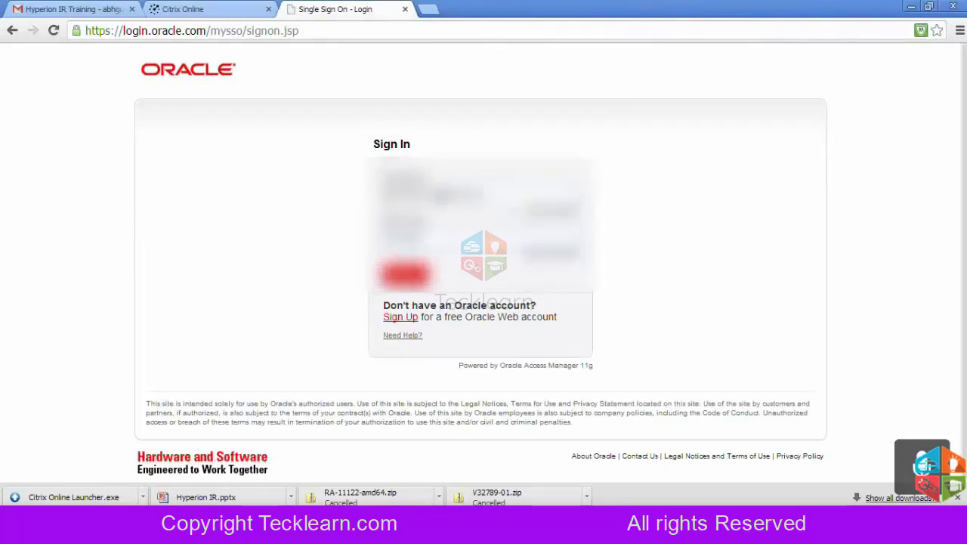
{"action": "key", "text": "Return"}
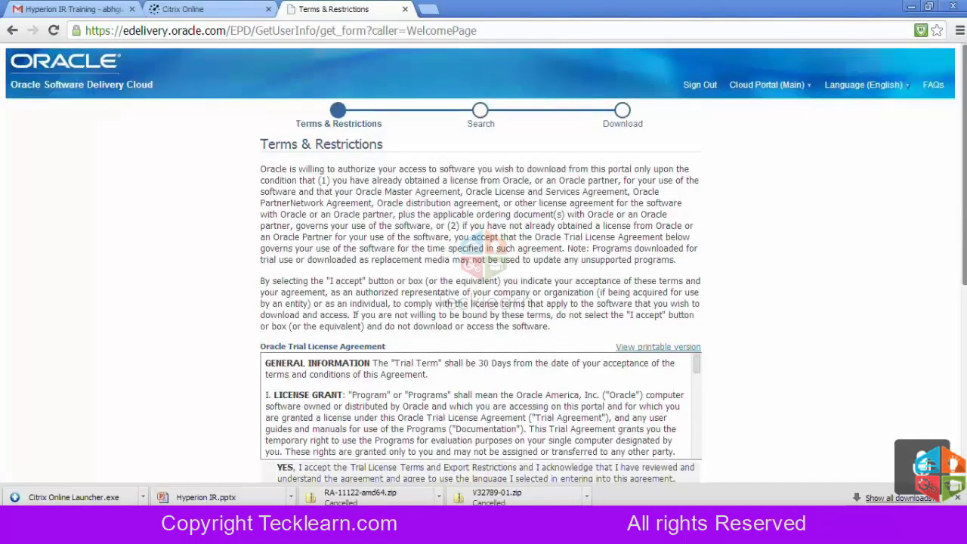
{"action": "scroll", "coordinate": [484, 303], "scroll_direction": "down", "scroll_amount": 2}
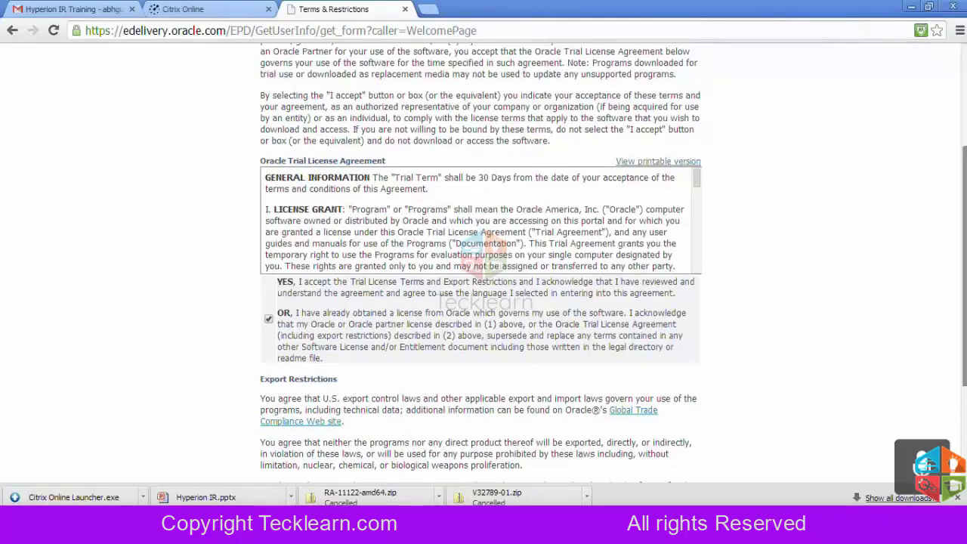
{"action": "scroll", "coordinate": [668, 408], "scroll_direction": "down", "scroll_amount": 2}
{"action": "left_click", "coordinate": [668, 408]}
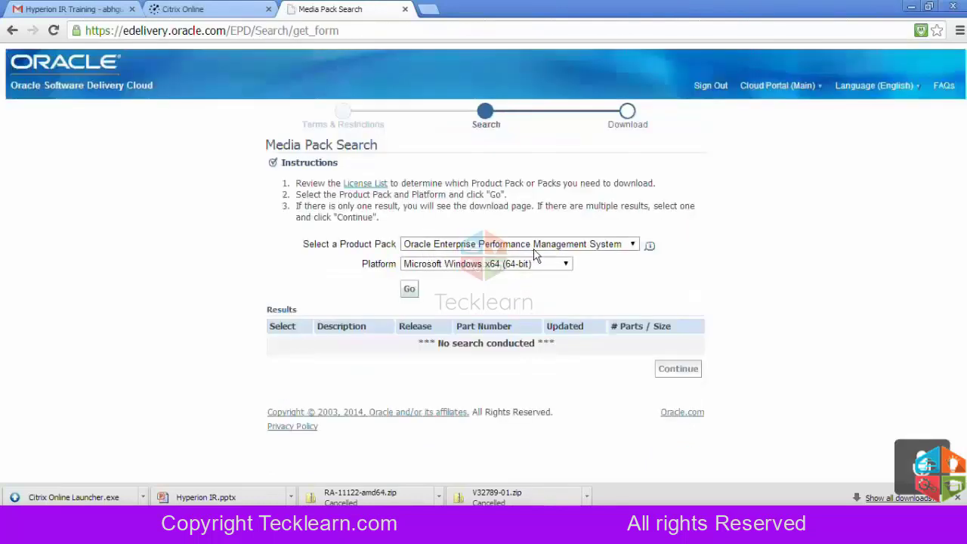
- Find the Oracle Enterprise Performance Management System packs for Microsoft Windows x64 (64-bit) and review the 11.1.2.3.0 media pack's files
{"action": "left_click", "coordinate": [633, 244]}
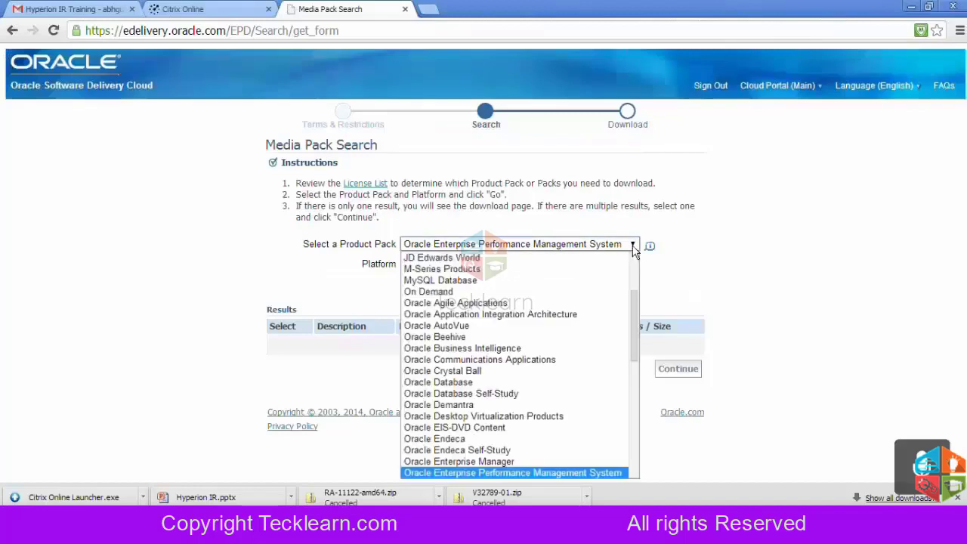
{"action": "left_click", "coordinate": [549, 473]}
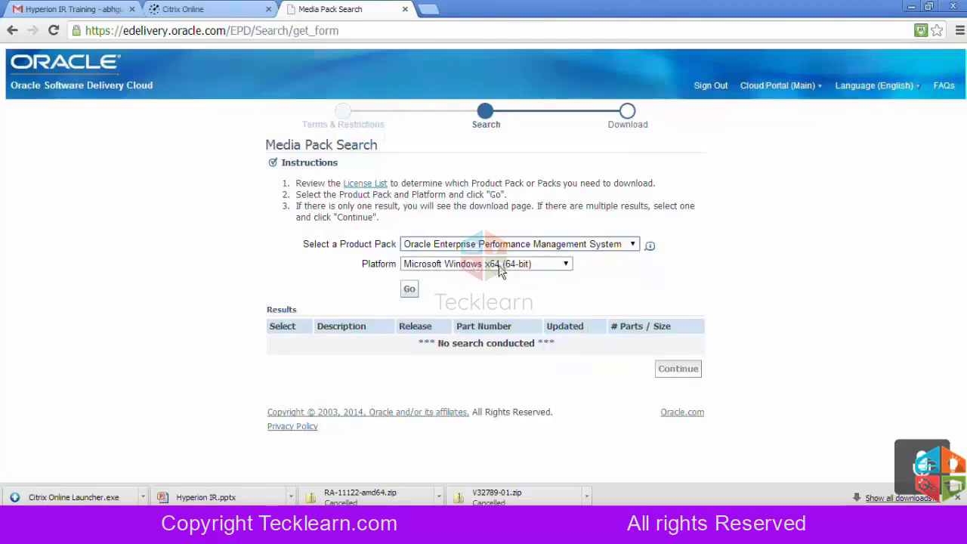
{"action": "left_click", "coordinate": [409, 291]}
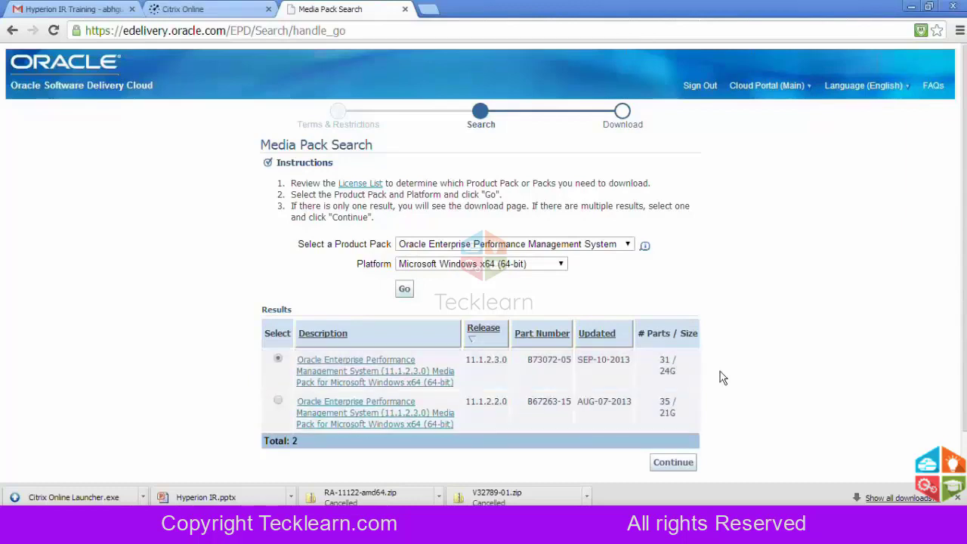
{"action": "left_click", "coordinate": [673, 465]}
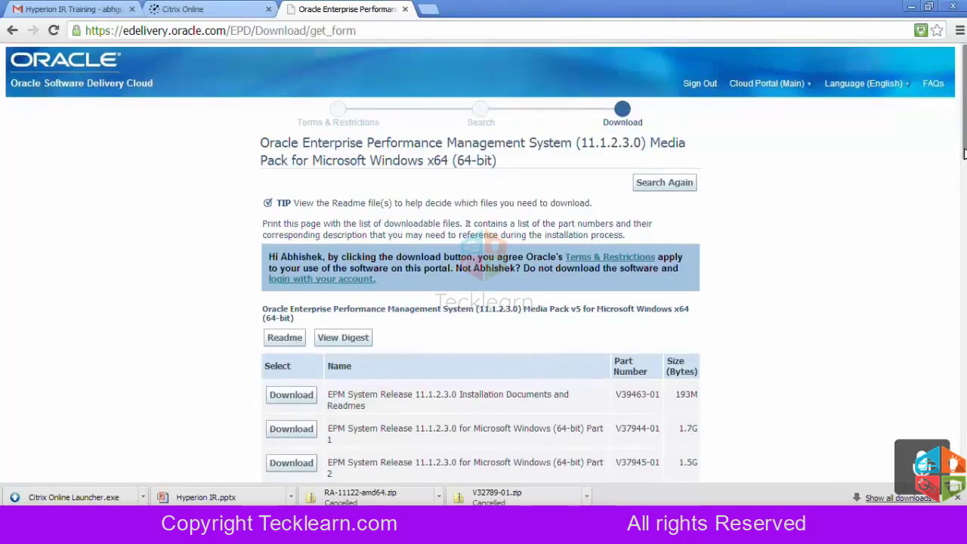
{"action": "scroll", "coordinate": [964, 153], "scroll_direction": "down", "scroll_amount": 2}
{"action": "scroll", "coordinate": [665, 355], "scroll_direction": "down", "scroll_amount": 3}
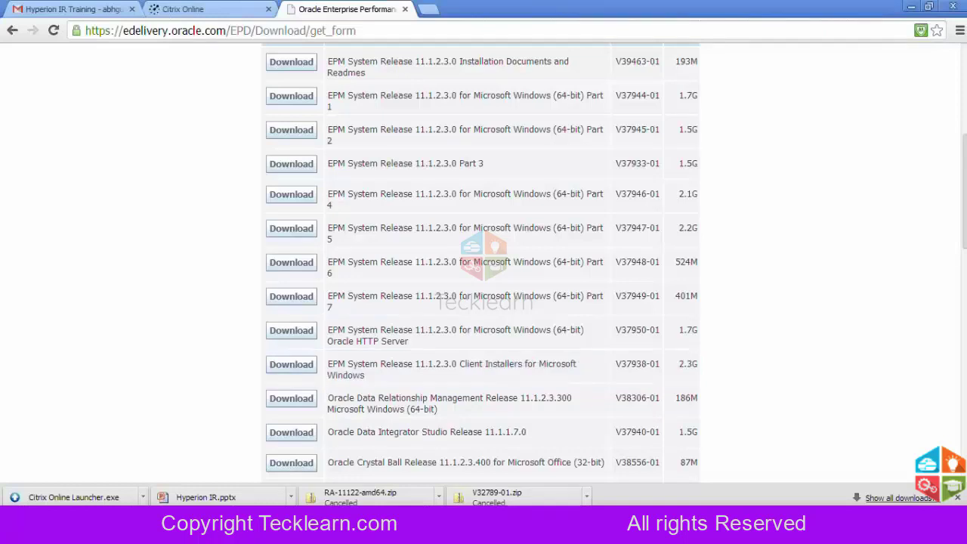
{"action": "left_click", "coordinate": [964, 70]}
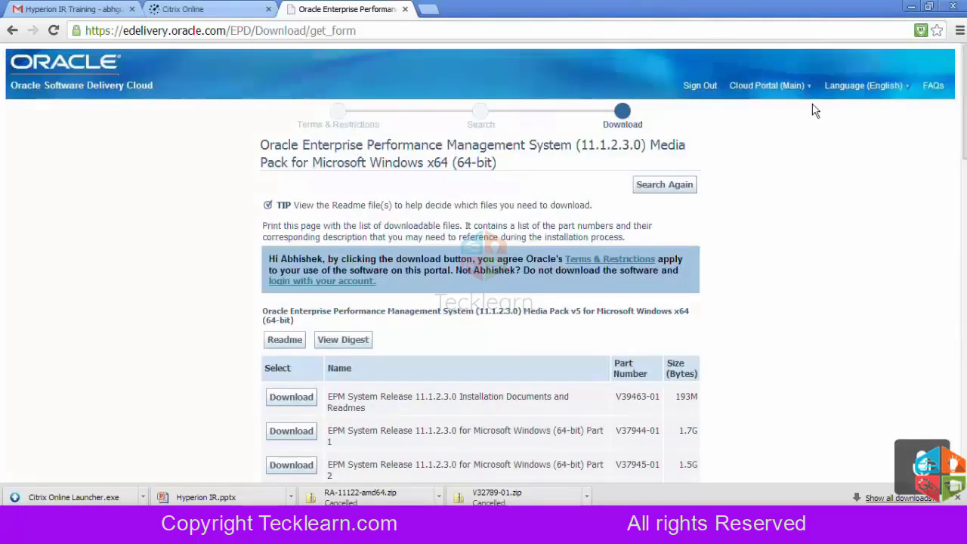
- Return to the media pack search, look up the Microsoft Windows (32-bit) platform and open the 11.1.2.3.0 media pack
{"action": "left_click", "coordinate": [11, 32]}
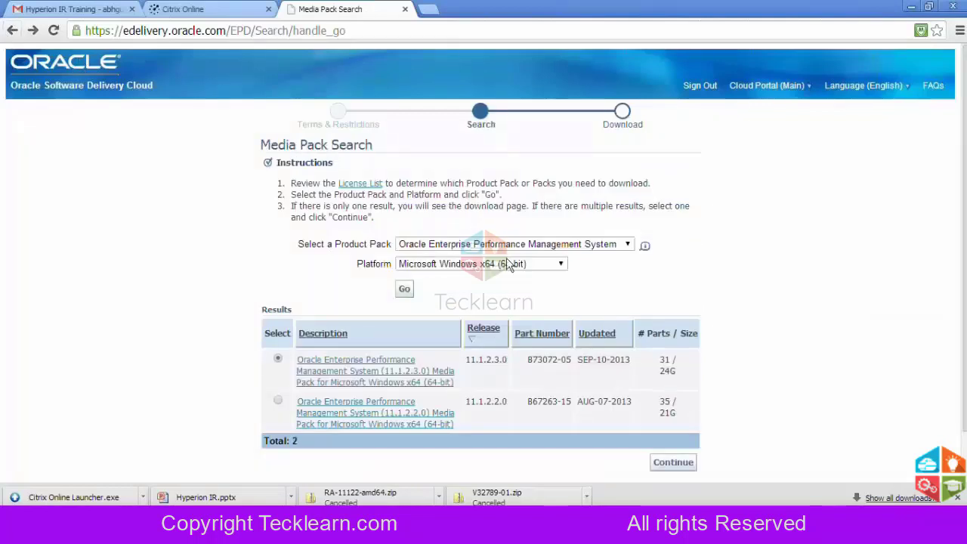
{"action": "left_click", "coordinate": [562, 264]}
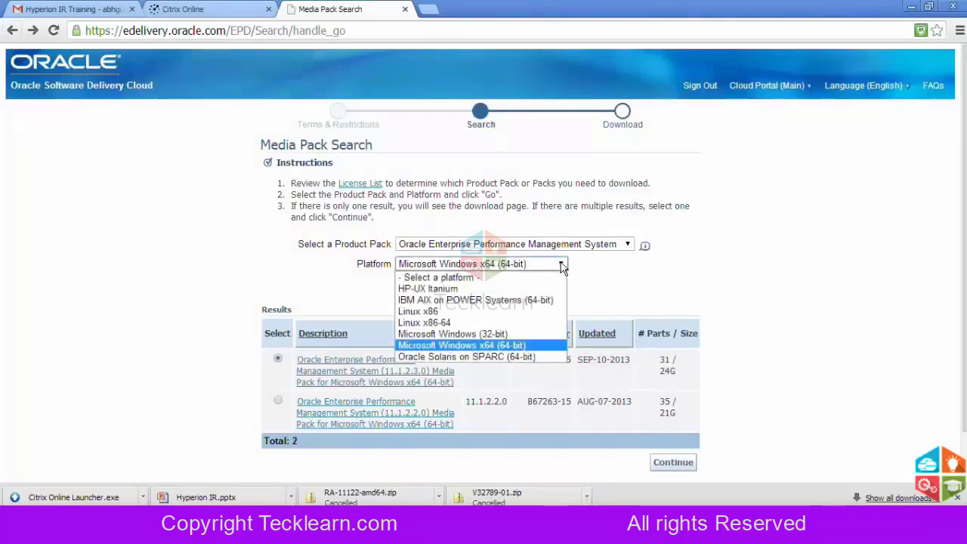
{"action": "left_click", "coordinate": [484, 330]}
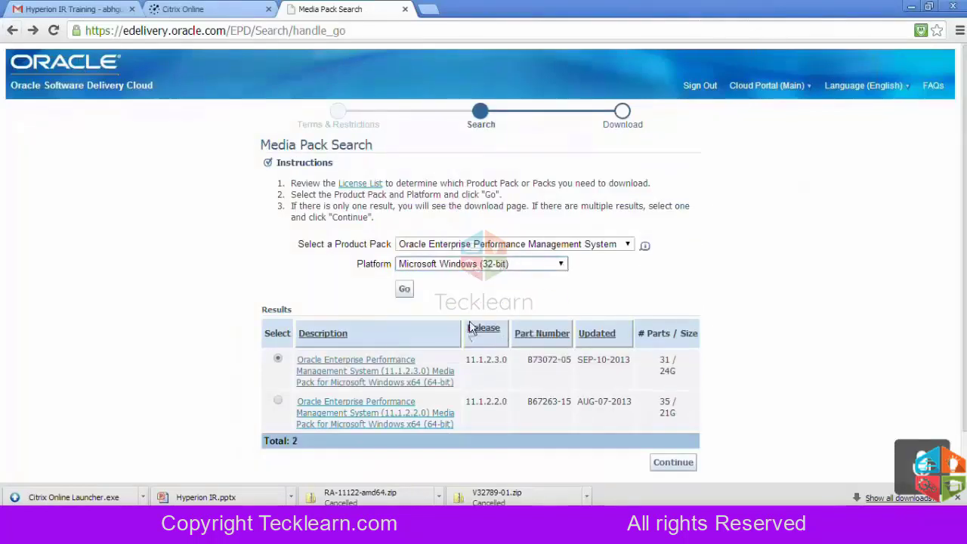
{"action": "left_click", "coordinate": [405, 291]}
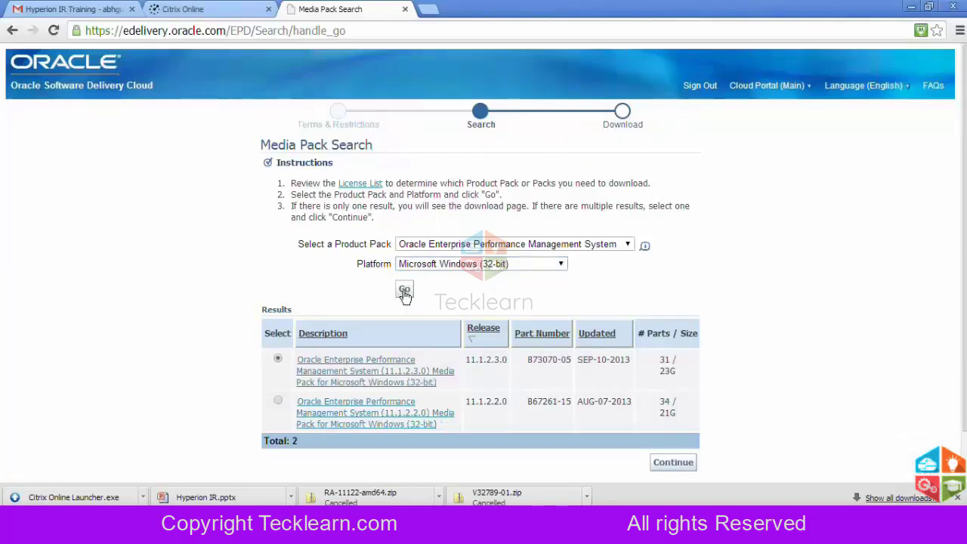
{"action": "left_click", "coordinate": [405, 291]}
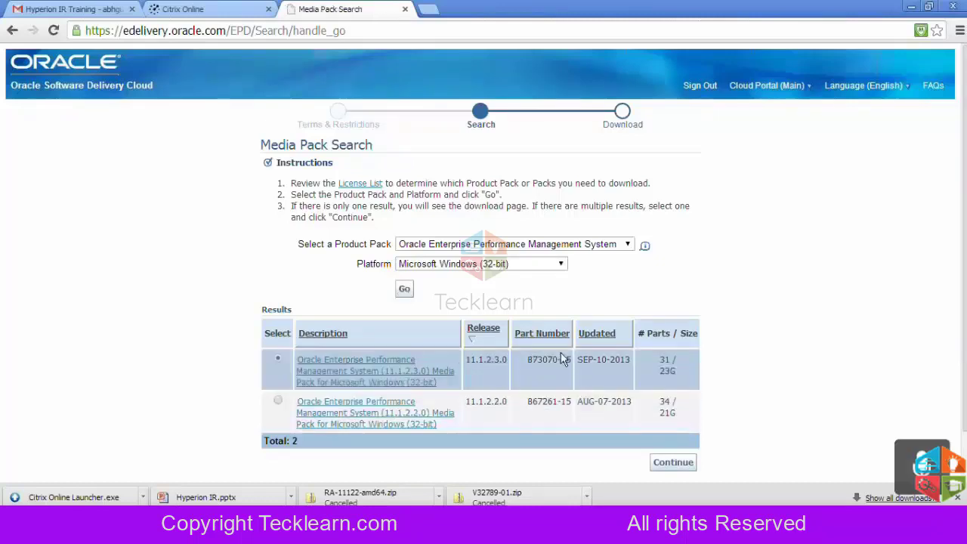
{"action": "left_click", "coordinate": [673, 464]}
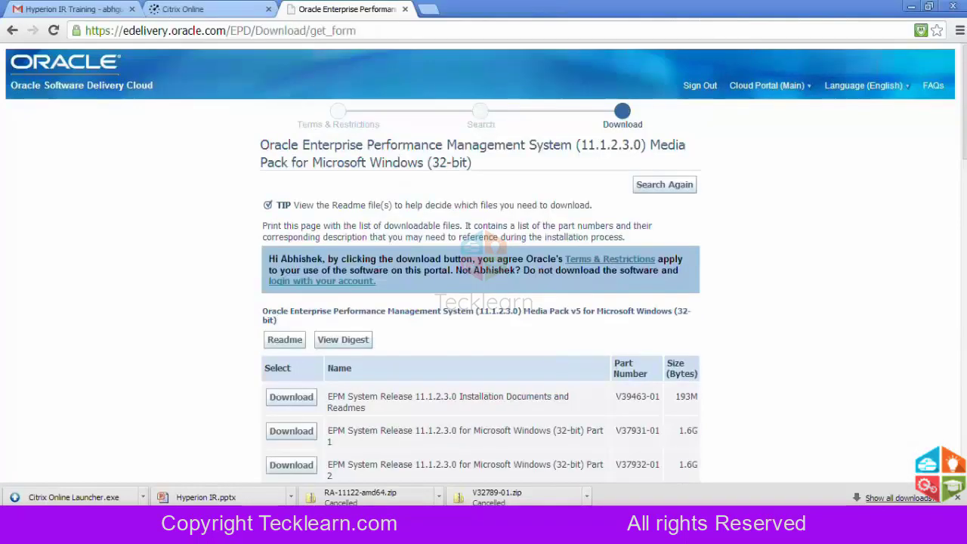
- Examine the downloadable files, part numbers and sizes in the 32-bit EPM System 11.1.2.3.0 media pack
{"action": "scroll", "coordinate": [414, 365], "scroll_direction": "down", "scroll_amount": 5}
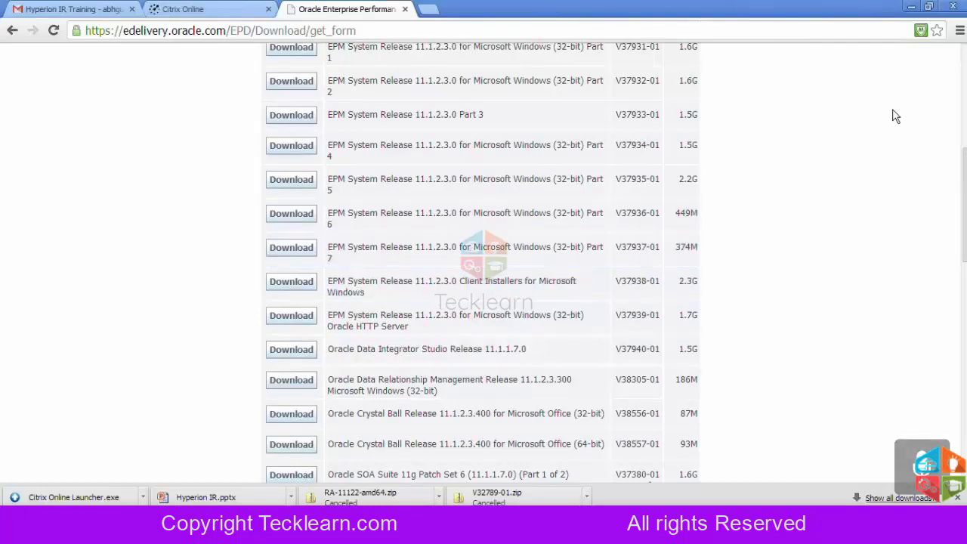
{"action": "left_click", "coordinate": [963, 73]}
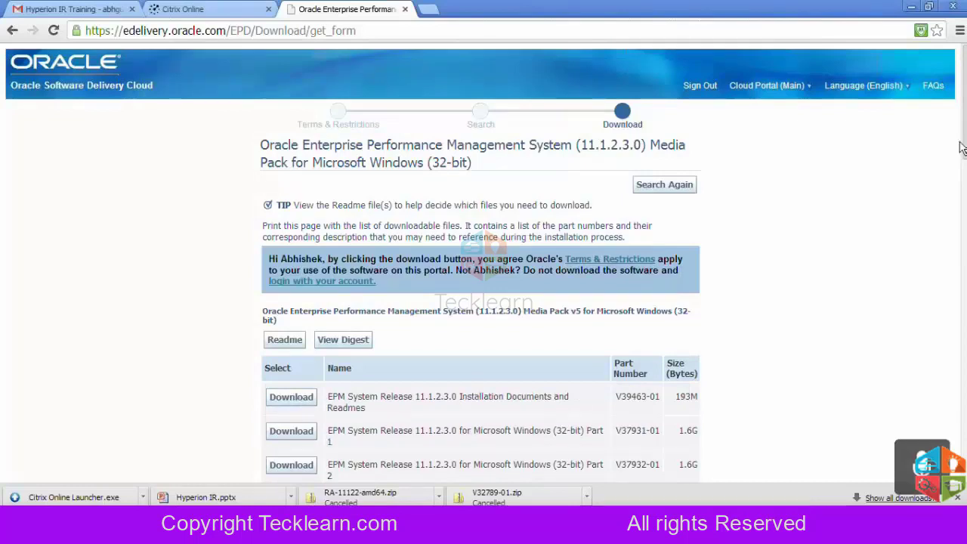
{"action": "left_click_drag", "start_coordinate": [964, 146], "coordinate": [964, 270]}
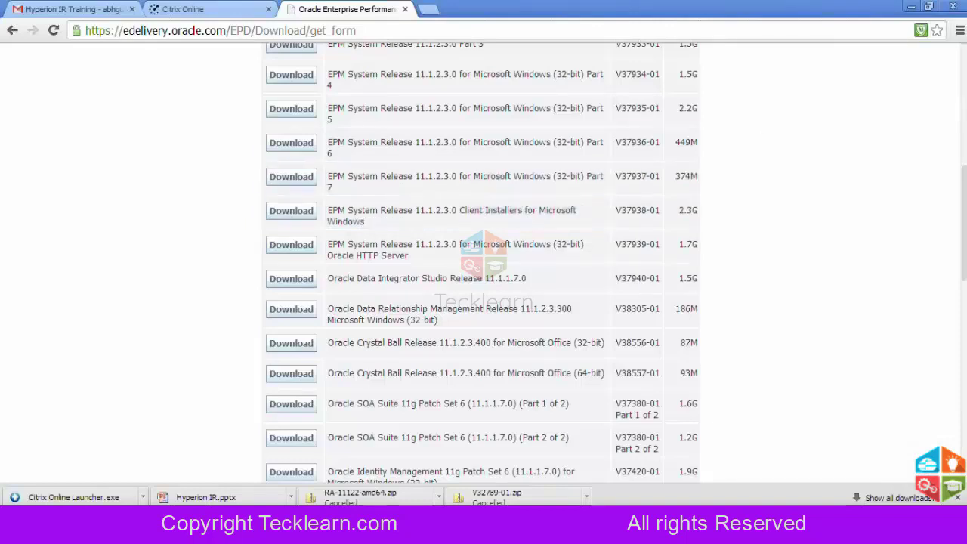
{"action": "scroll", "coordinate": [483, 265], "scroll_direction": "up", "scroll_amount": 5}
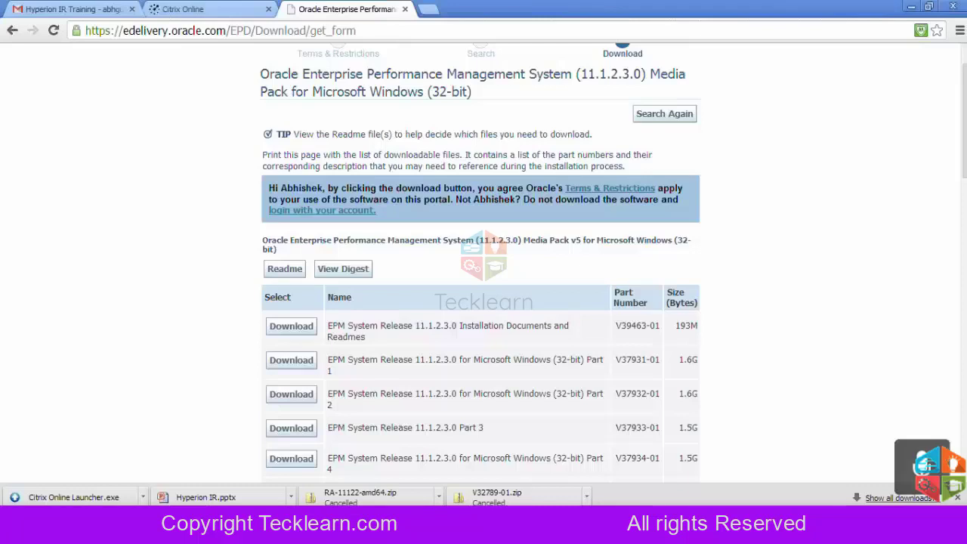
{"action": "scroll", "coordinate": [484, 272], "scroll_direction": "down", "scroll_amount": 2}
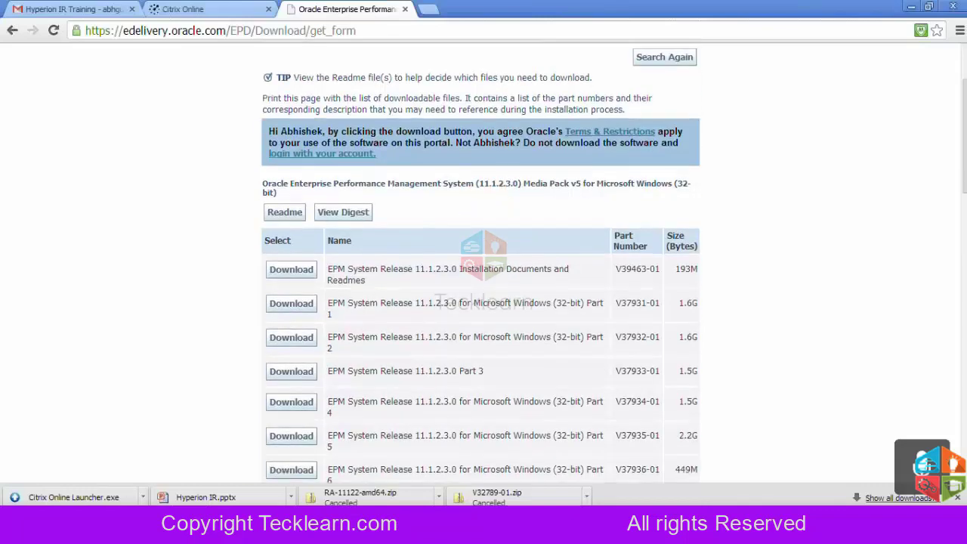
{"action": "scroll", "coordinate": [484, 272], "scroll_direction": "down", "scroll_amount": 2}
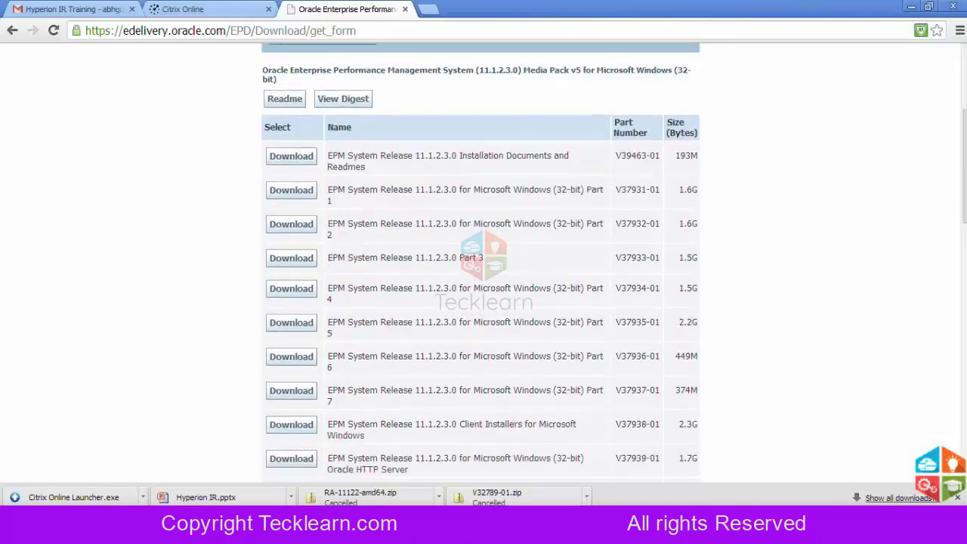
{"action": "scroll", "coordinate": [484, 272], "scroll_direction": "down", "scroll_amount": 1}
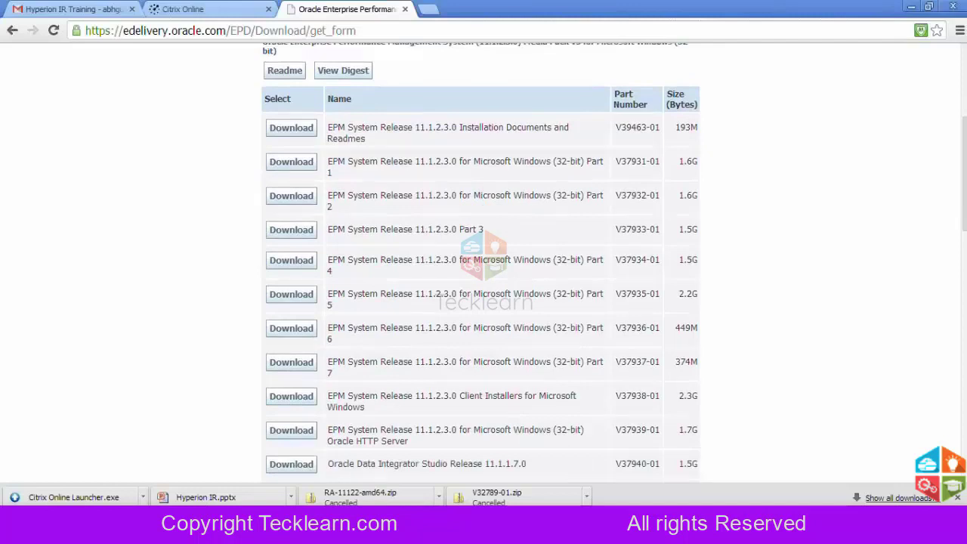
{"action": "scroll", "coordinate": [483, 272], "scroll_direction": "down", "scroll_amount": 2}
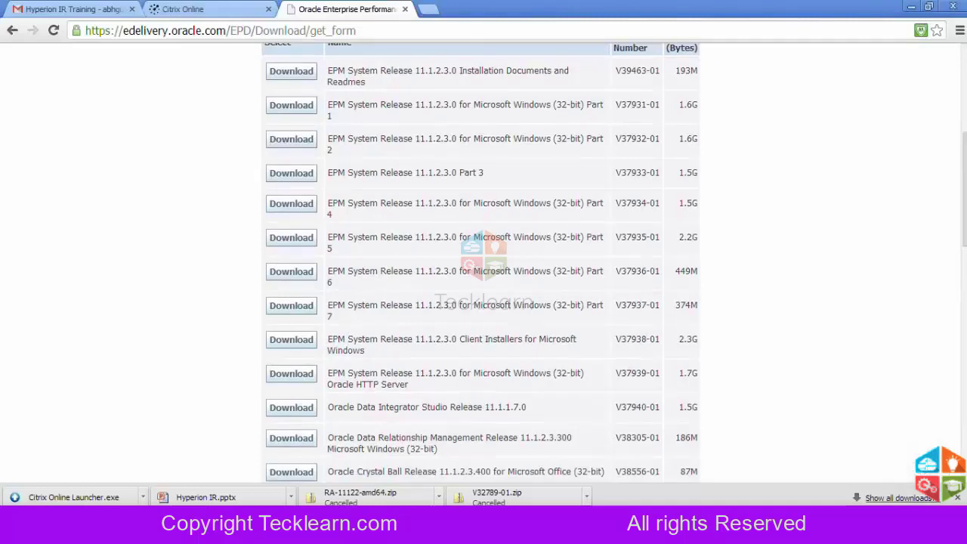
{"action": "scroll", "coordinate": [483, 272], "scroll_direction": "up", "scroll_amount": 2}
{"action": "scroll", "coordinate": [483, 272], "scroll_direction": "up", "scroll_amount": 2}
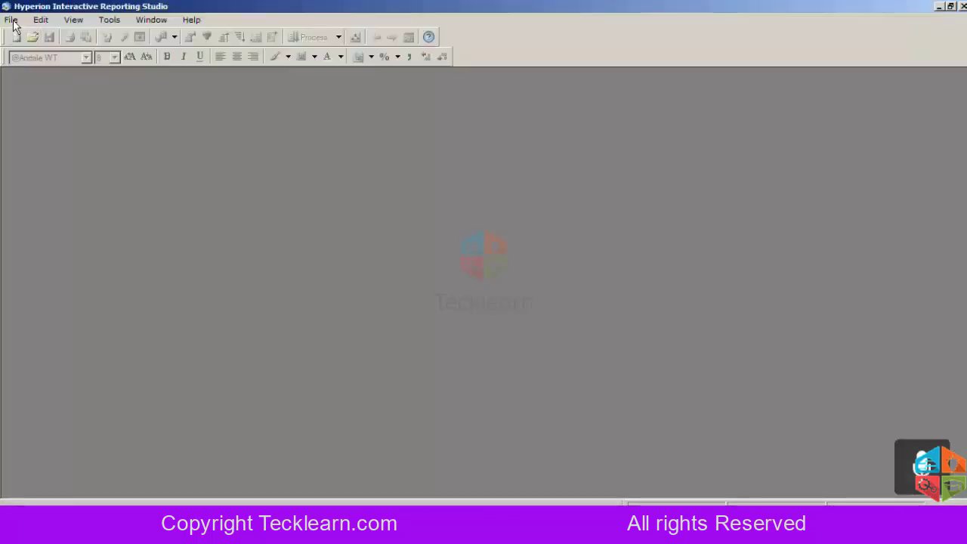
- In Hyperion Interactive Reporting Studio, create a new document from the recent connection file Sample.oce, leaving the host user and password blank
{"action": "left_click", "coordinate": [12, 20]}
{"action": "left_click", "coordinate": [14, 36]}
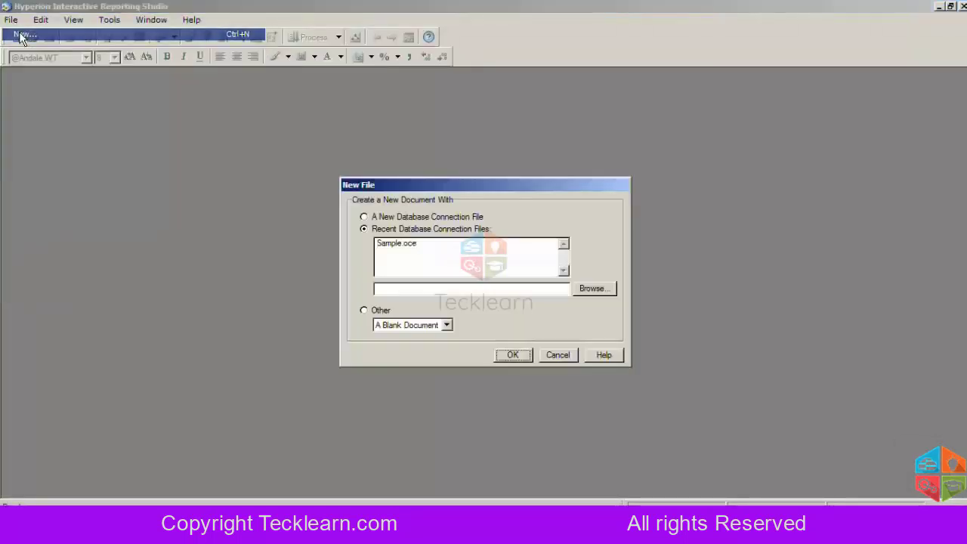
{"action": "left_click", "coordinate": [367, 218]}
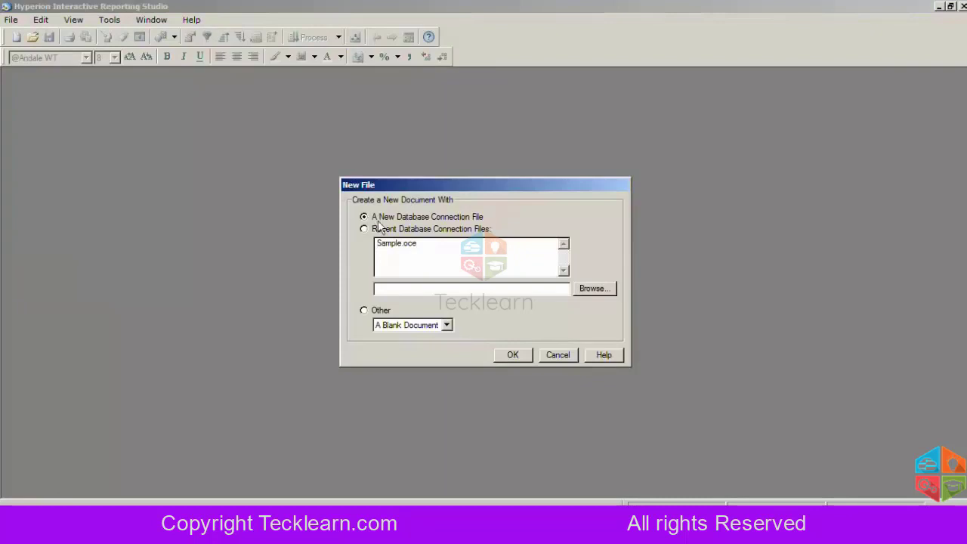
{"action": "double_click", "coordinate": [409, 245]}
{"action": "left_click", "coordinate": [574, 261]}
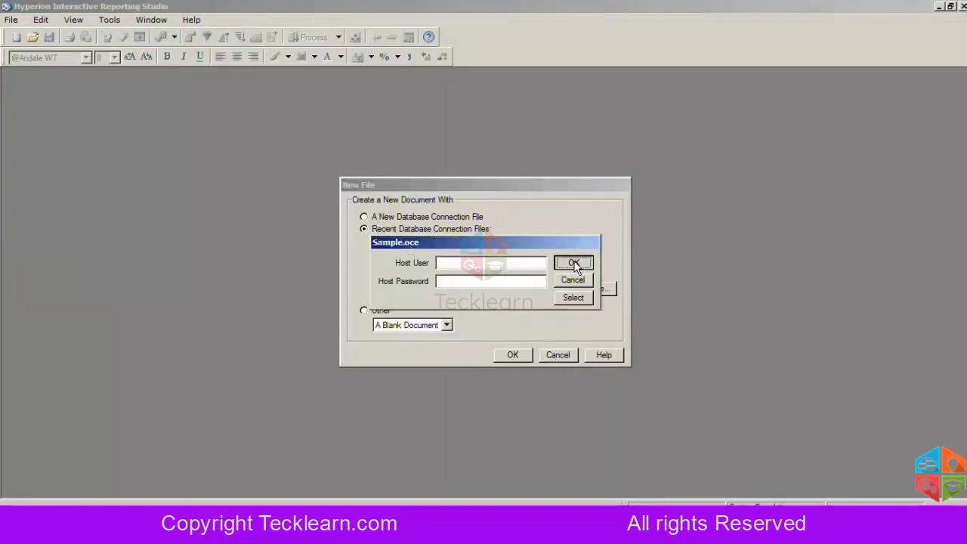